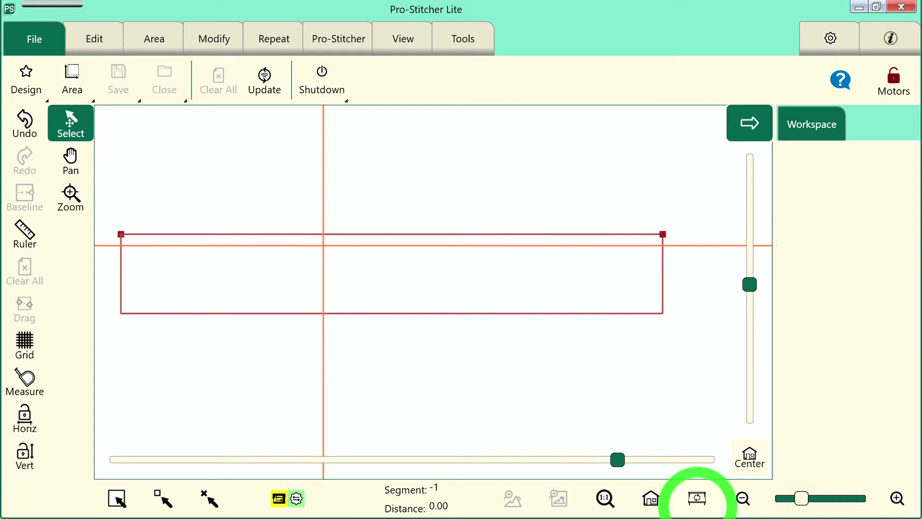
Step: Open the recently used Repeat Double Swirl design and fit the whole quilting area in view
click(33, 37)
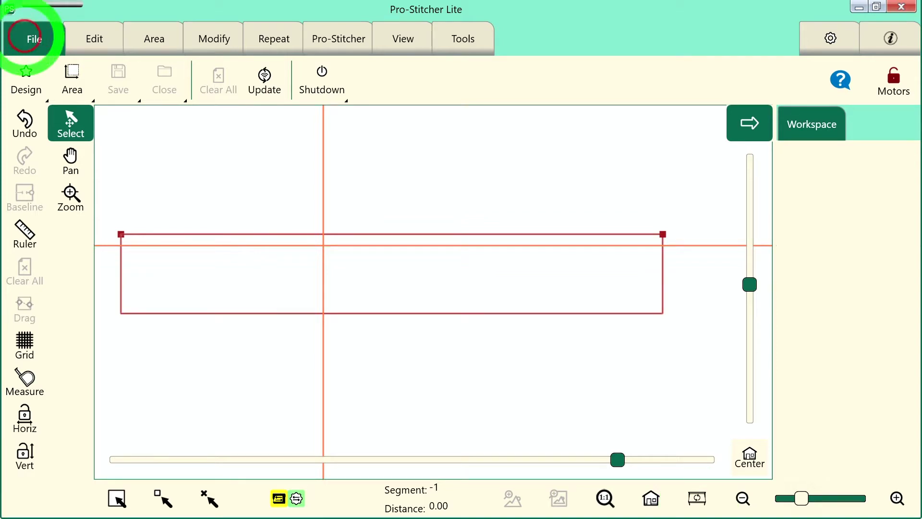
click(27, 77)
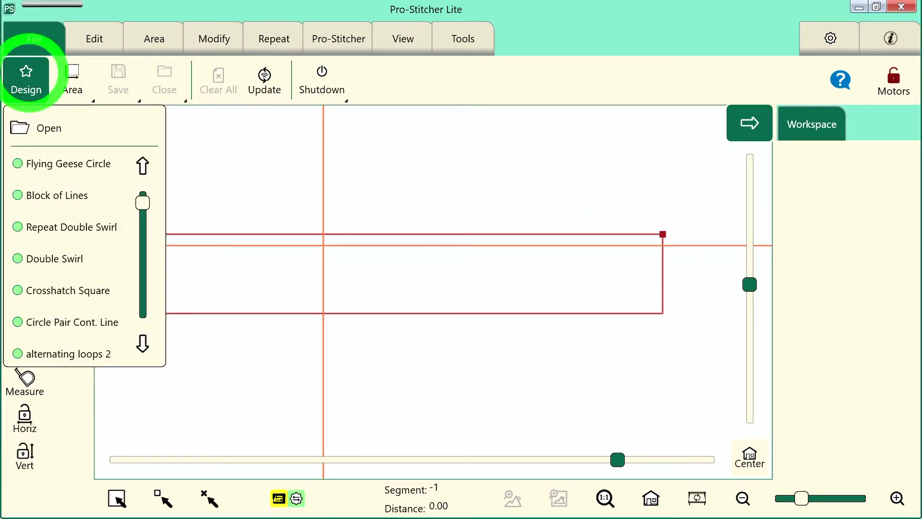
click(65, 226)
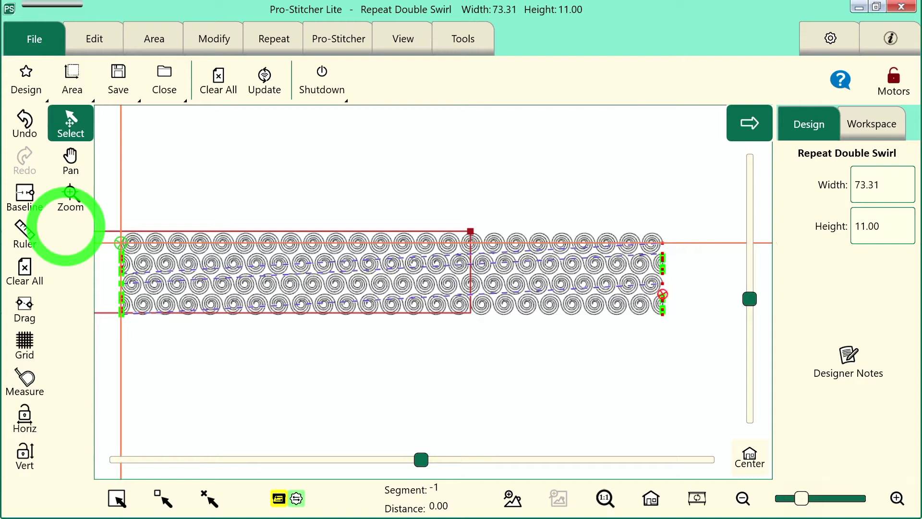
click(696, 498)
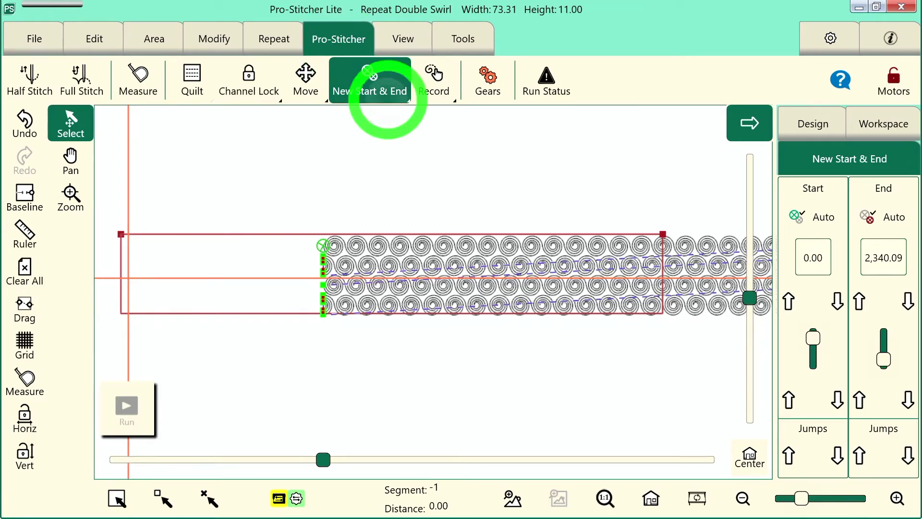
Step: With New Start & End, jump the swirl design's start point forward to 585.03
click(368, 77)
click(366, 78)
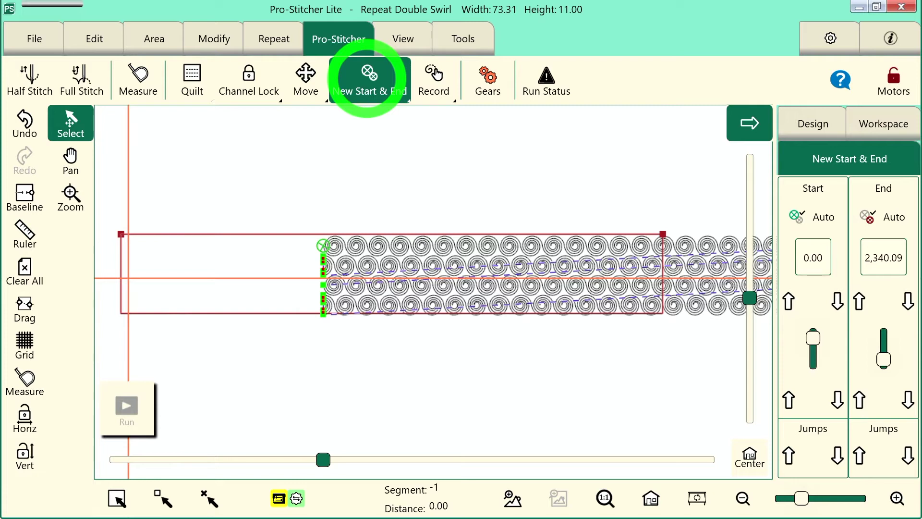
click(813, 188)
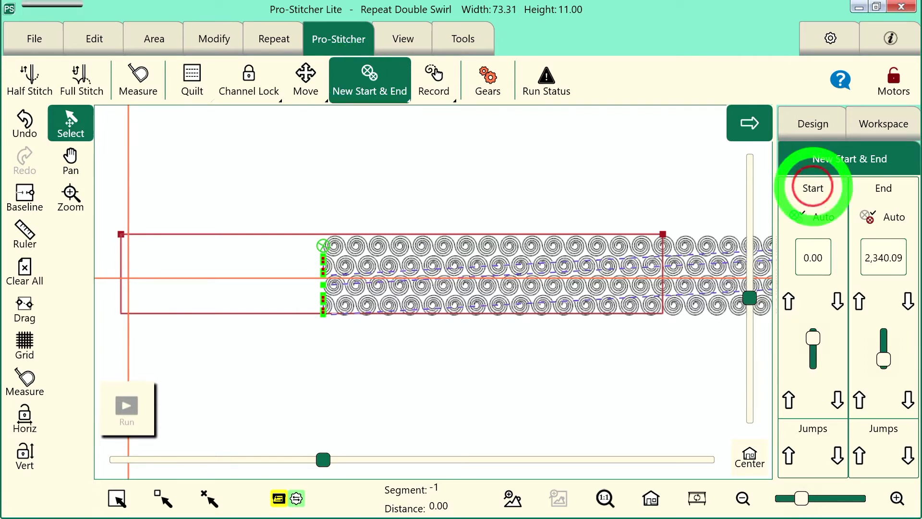
click(883, 188)
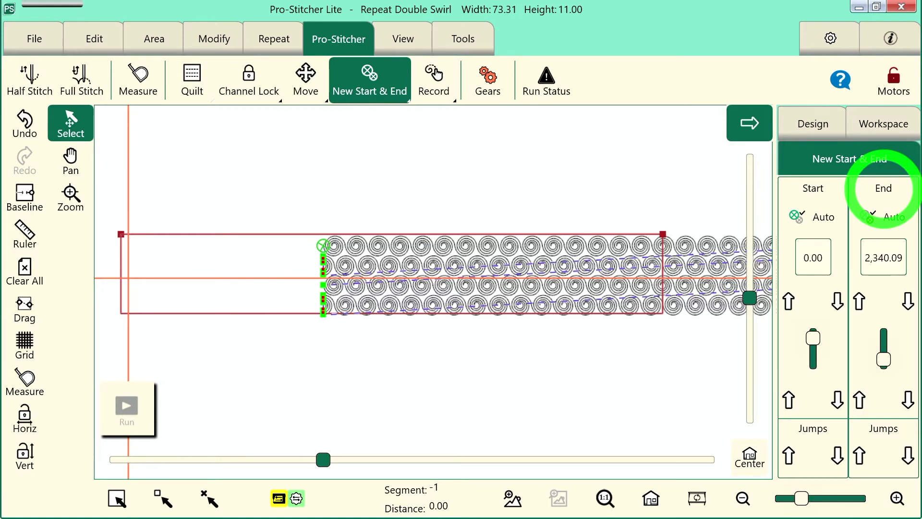
click(814, 427)
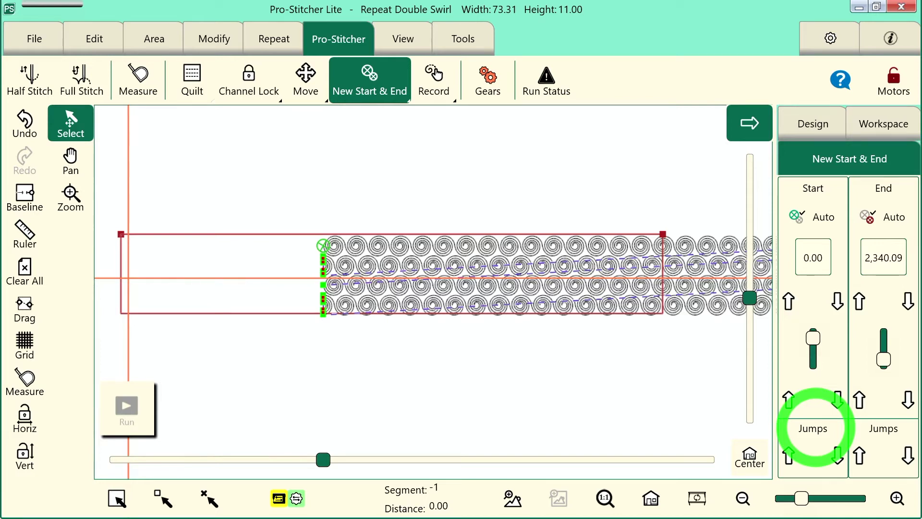
click(837, 455)
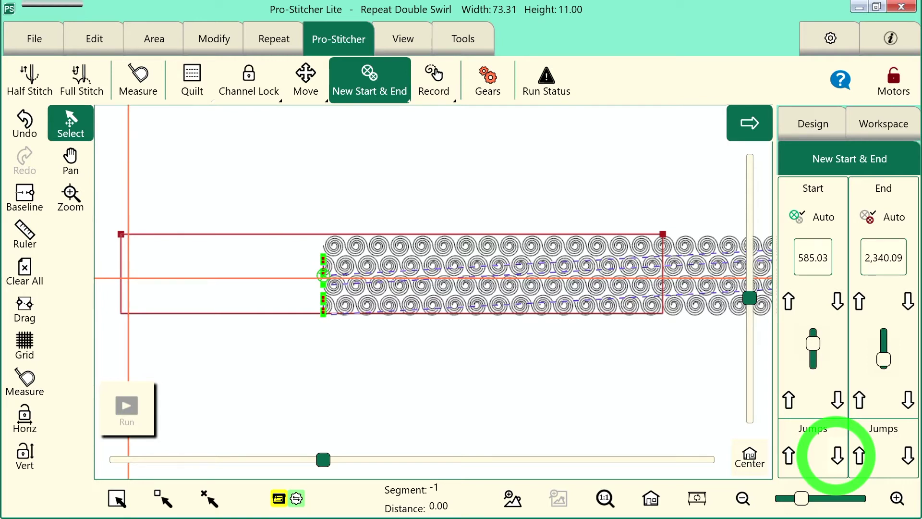
Step: Reposition the swirl design so its start point lies at the machine crosshair
click(214, 38)
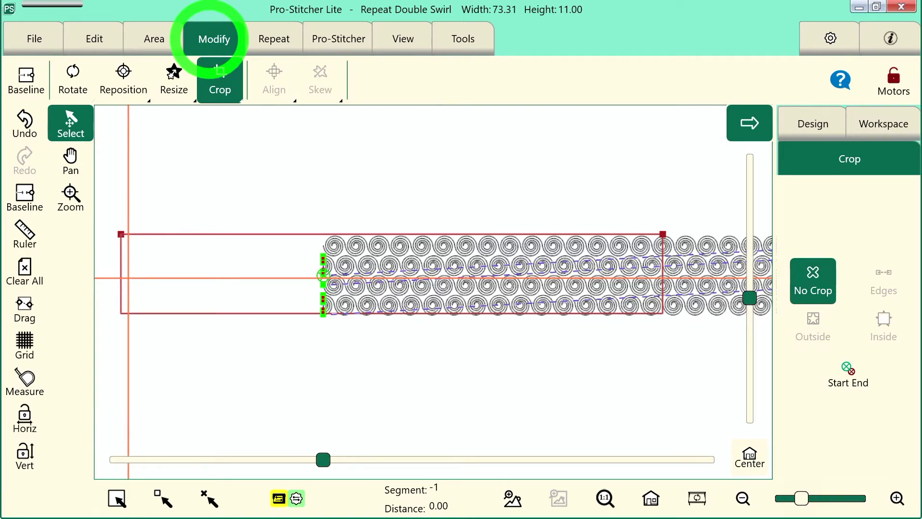
click(123, 80)
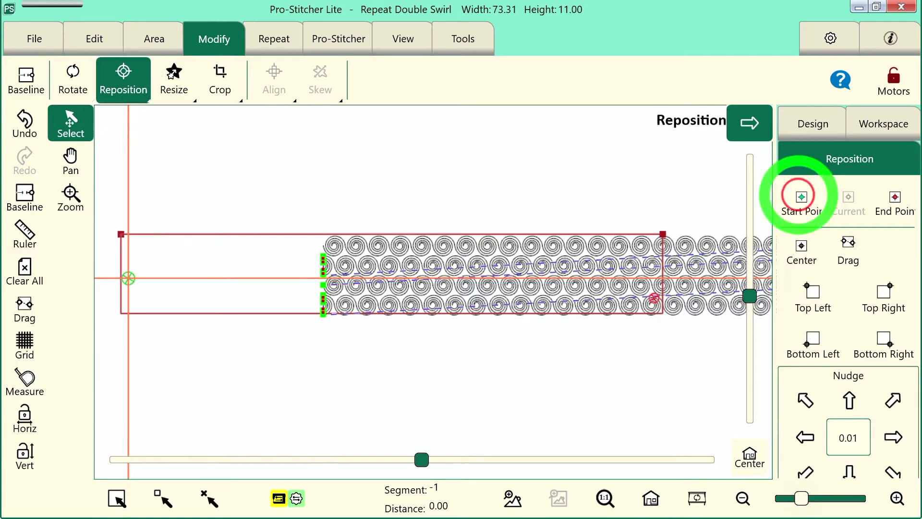
click(800, 200)
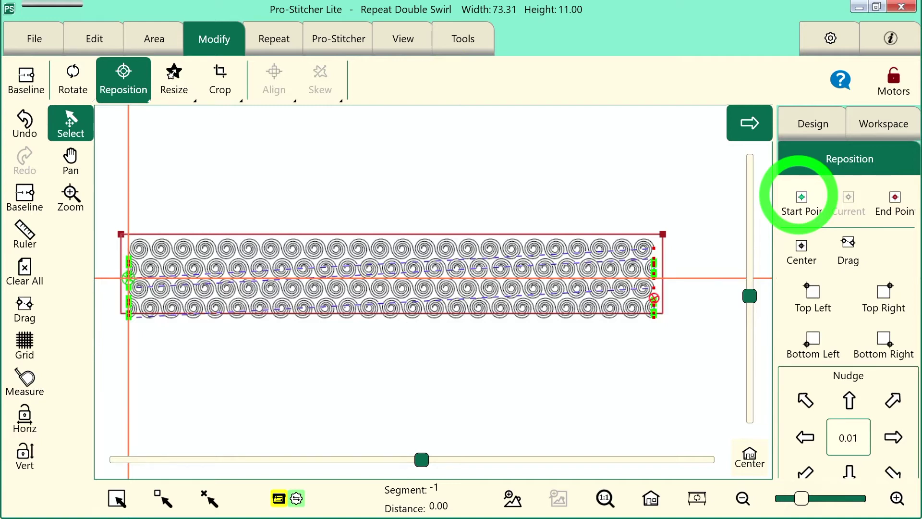
Step: Zoom in on the start point and nudge the swirl design in 0.01 increments up, sideways and diagonally
click(70, 197)
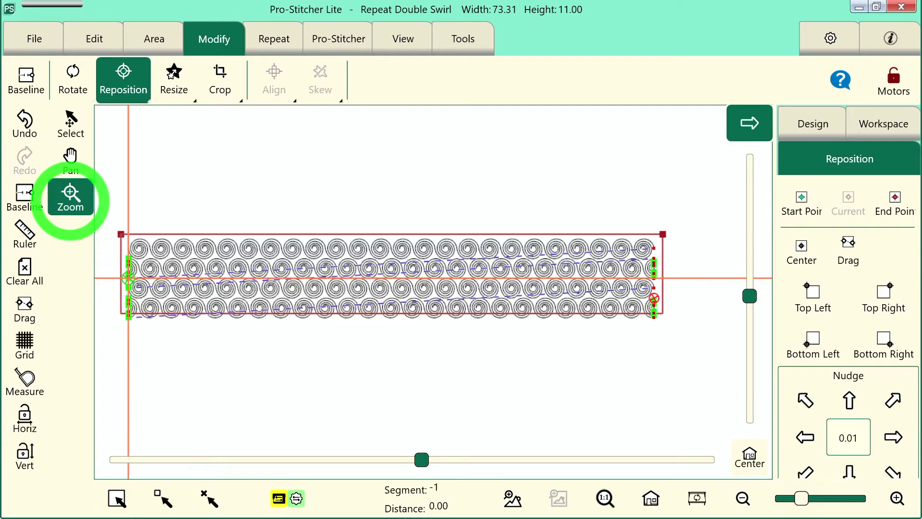
drag(109, 256, 145, 305)
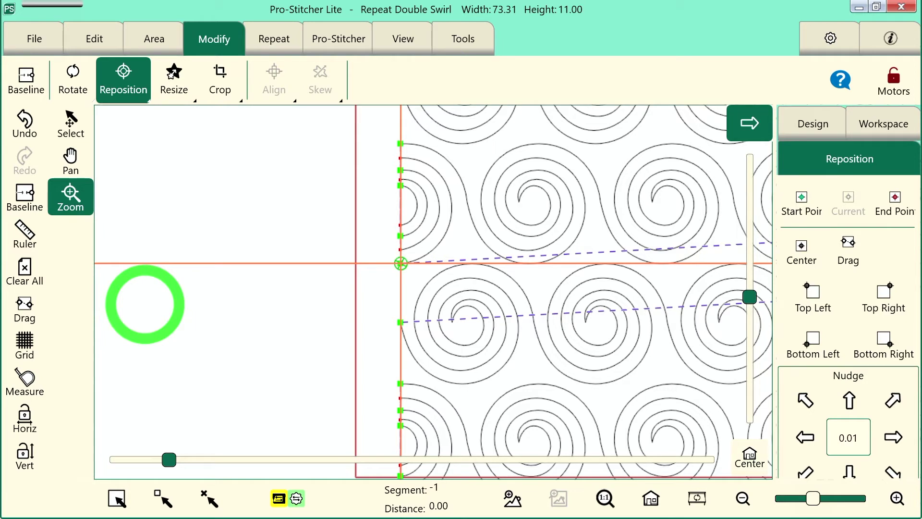
click(849, 400)
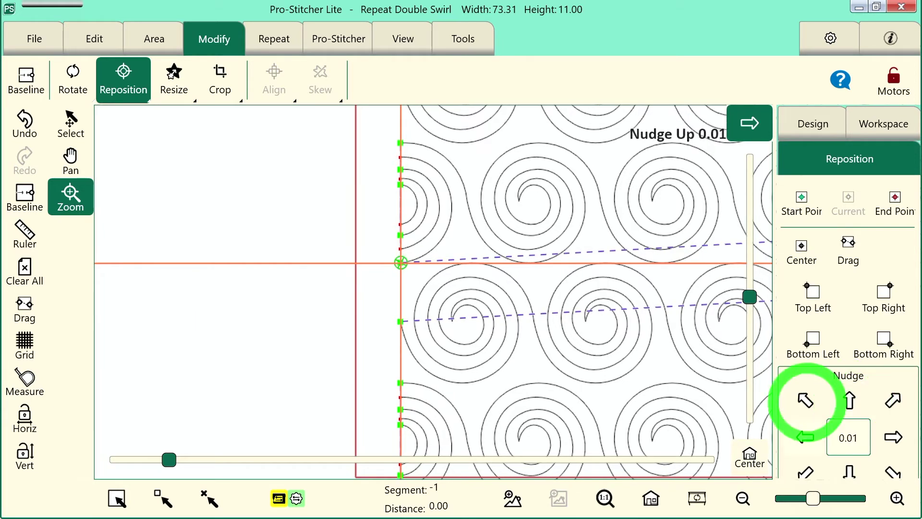
click(805, 436)
click(893, 437)
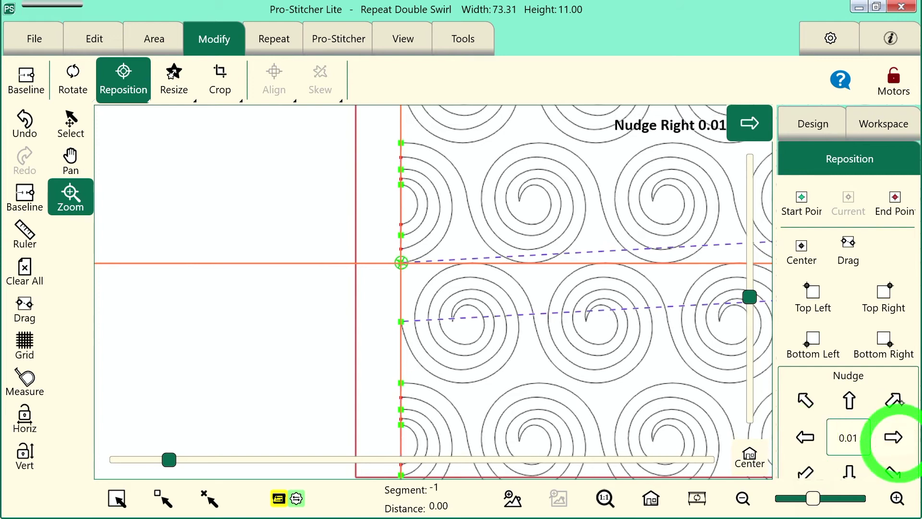
click(894, 399)
click(849, 400)
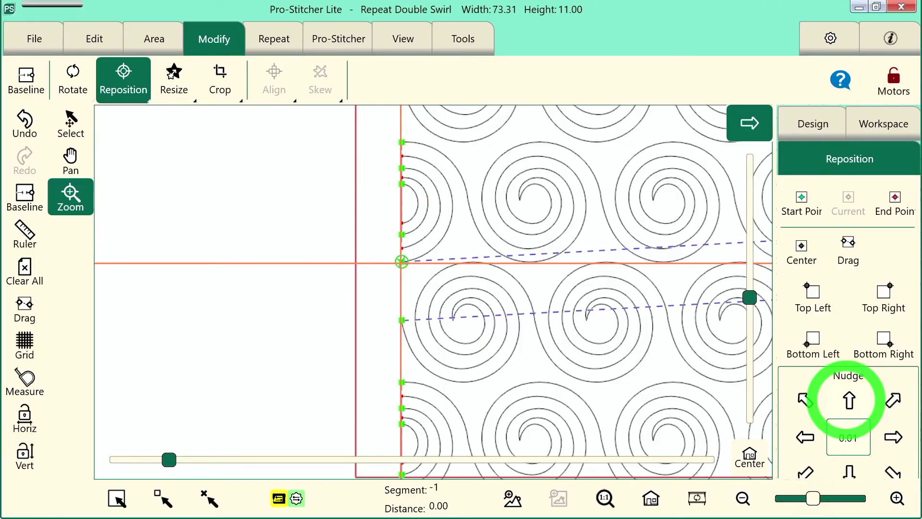
click(849, 400)
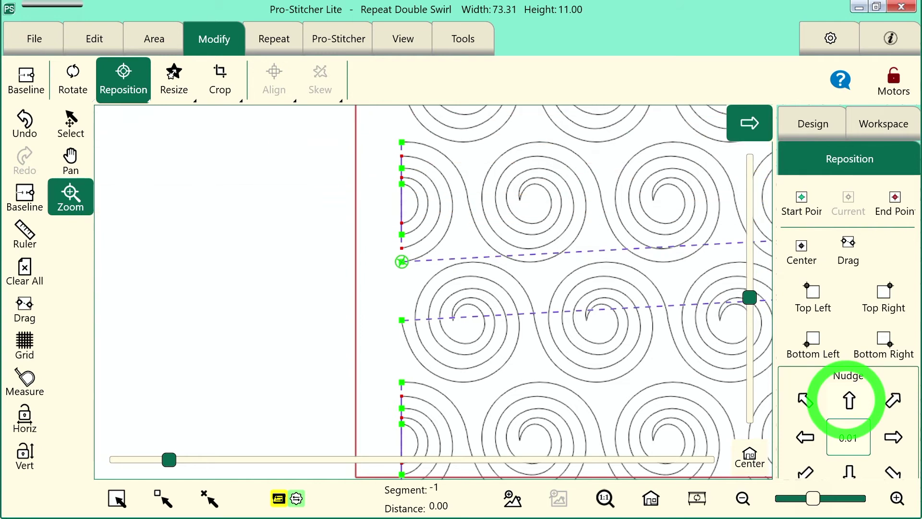
click(697, 498)
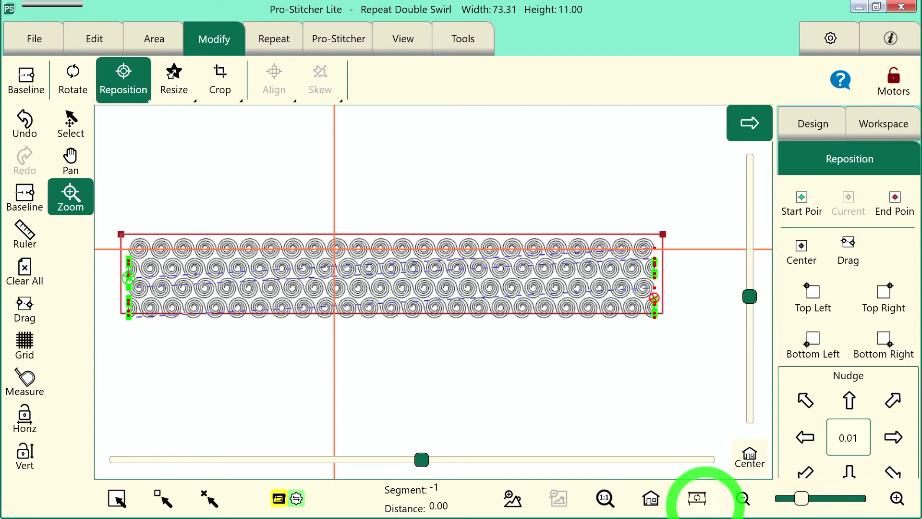
Step: Clear all designs and open Arc Shape from the Blocks folder of PS Designs
click(34, 38)
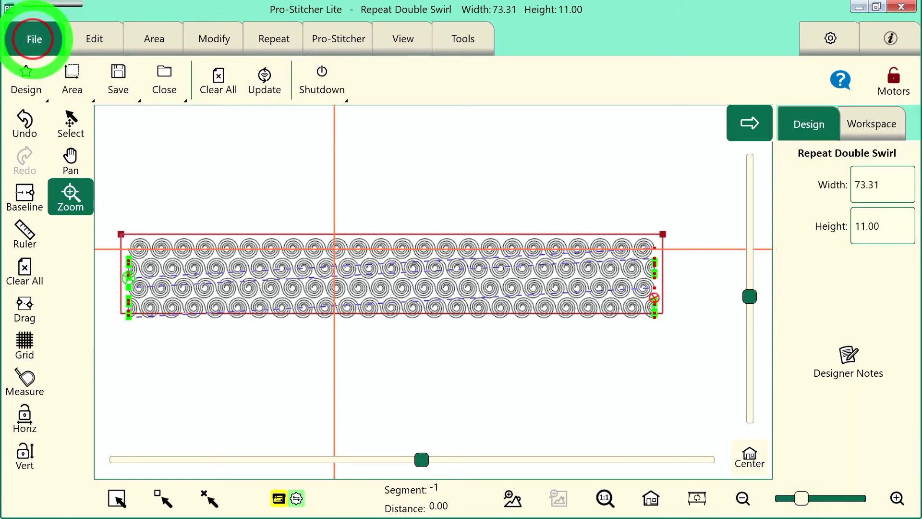
click(220, 82)
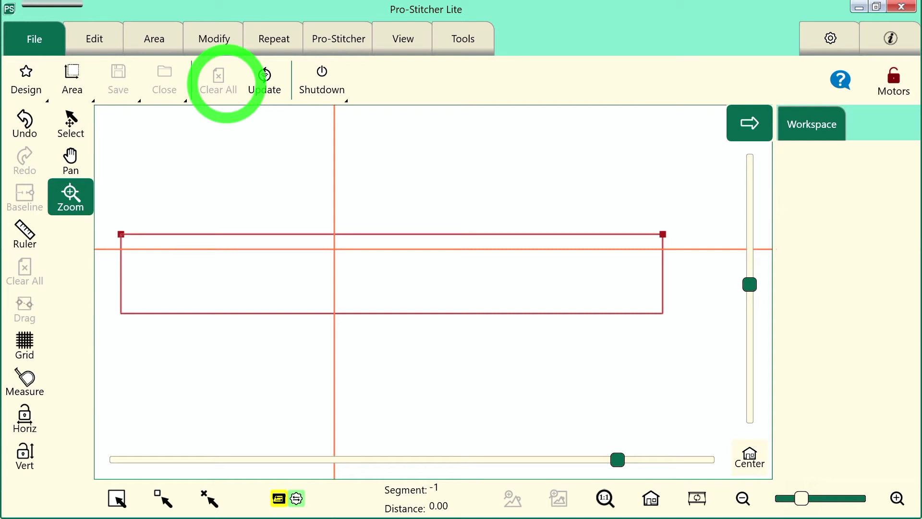
click(26, 82)
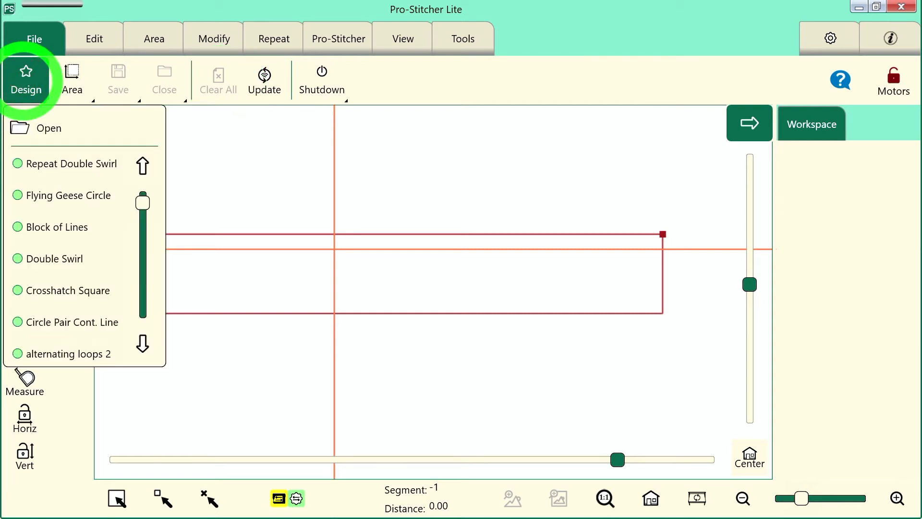
click(48, 129)
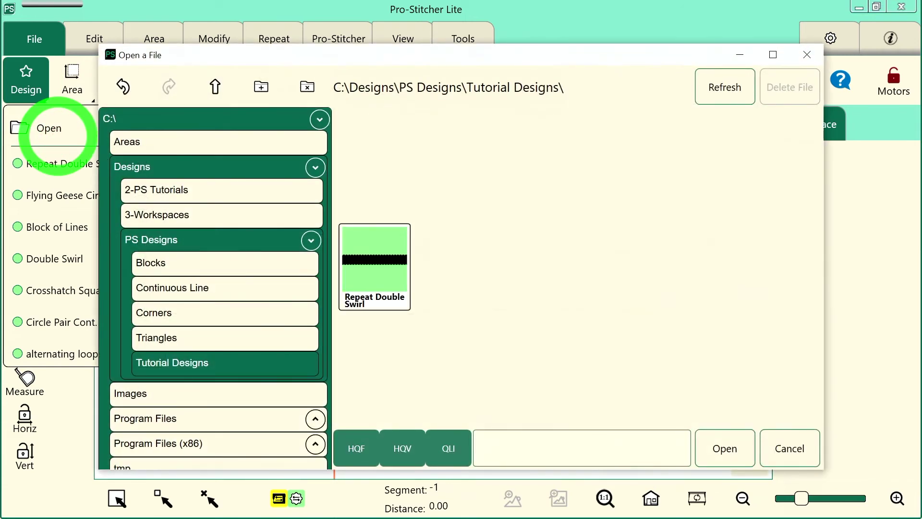
click(189, 267)
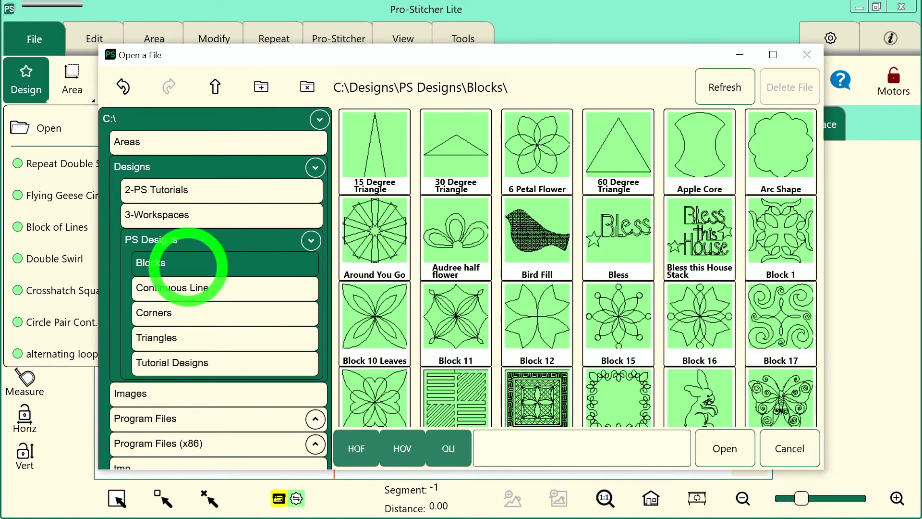
click(782, 149)
click(725, 448)
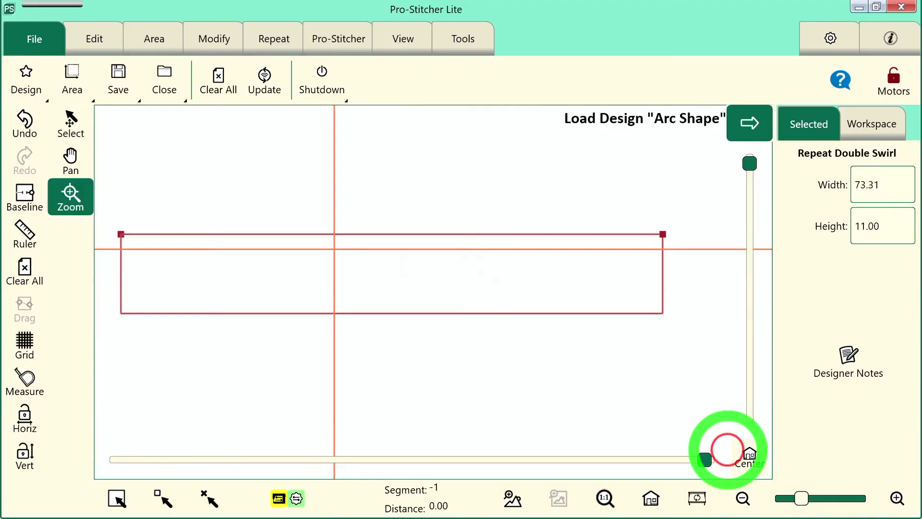
click(697, 498)
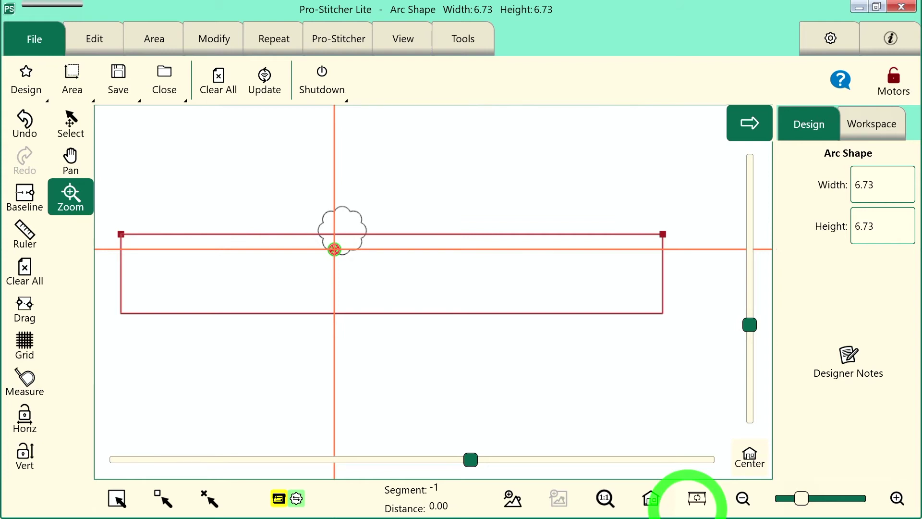
Step: Reposition the Arc Shape design by its end point at the machine crosshair
drag(233, 189, 456, 366)
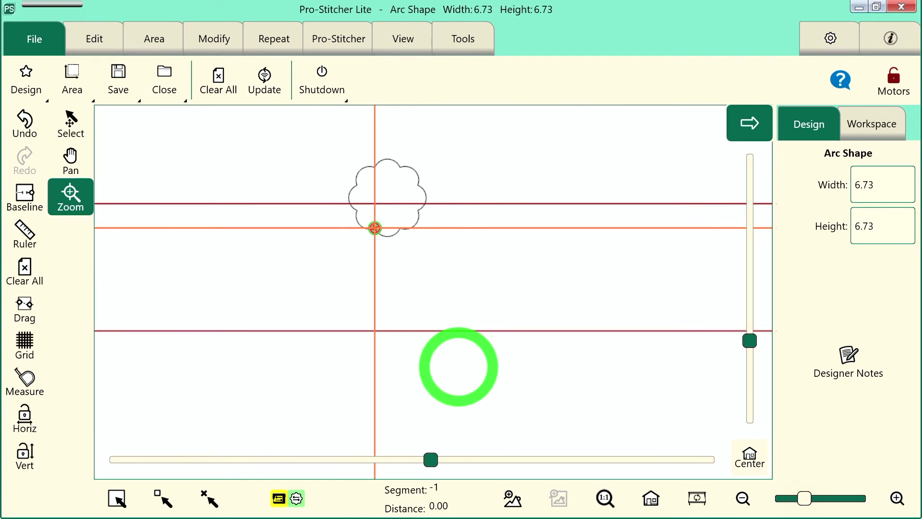
click(214, 38)
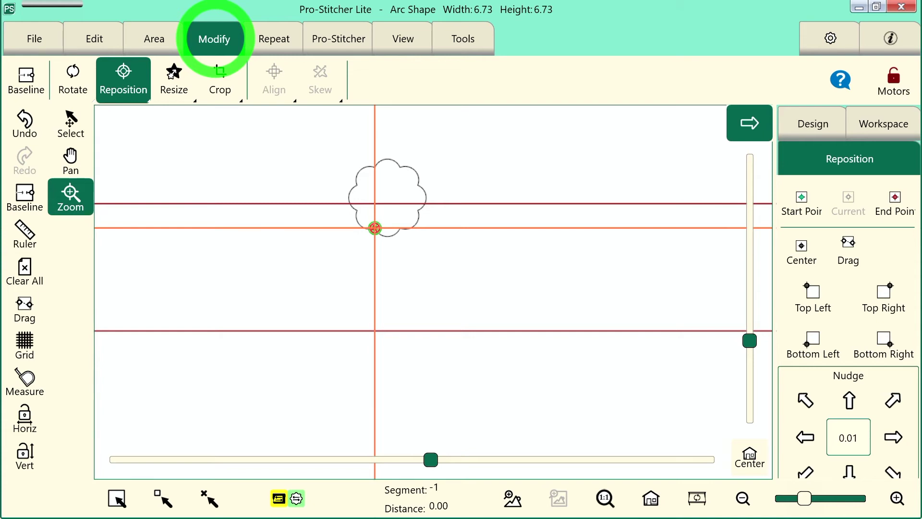
click(895, 200)
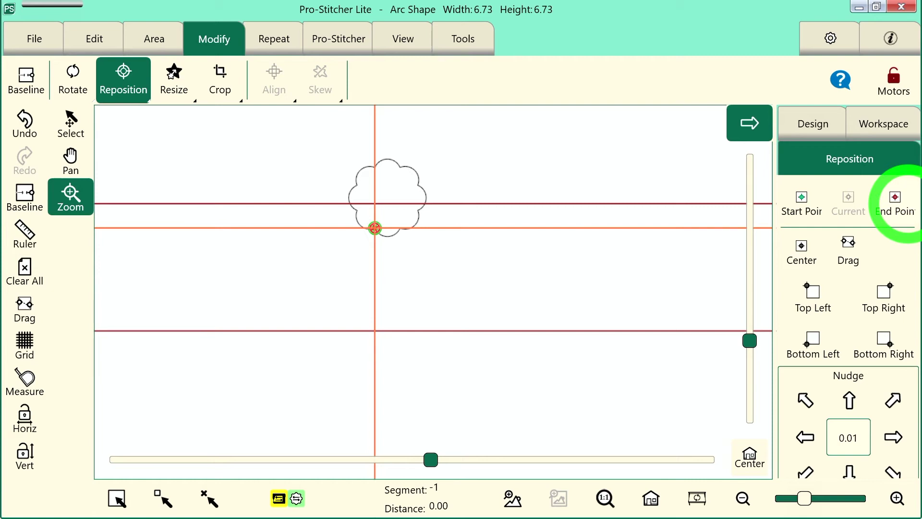
click(849, 198)
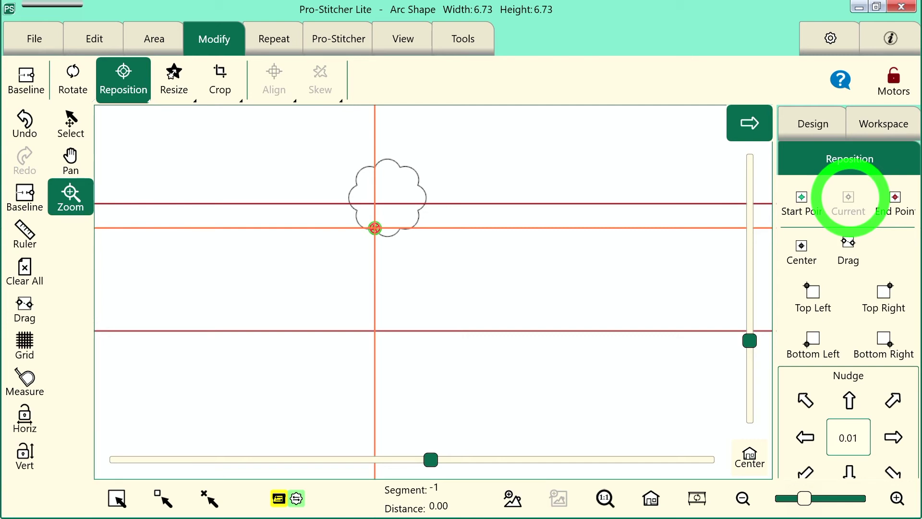
Step: Drag the Arc Shape with the machine head to a slightly lower position inside the area and drop it there
click(848, 251)
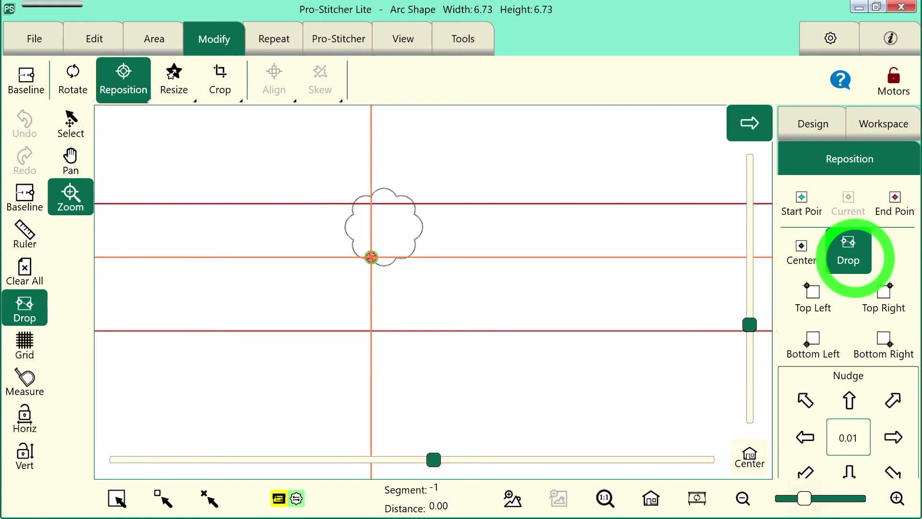
click(850, 253)
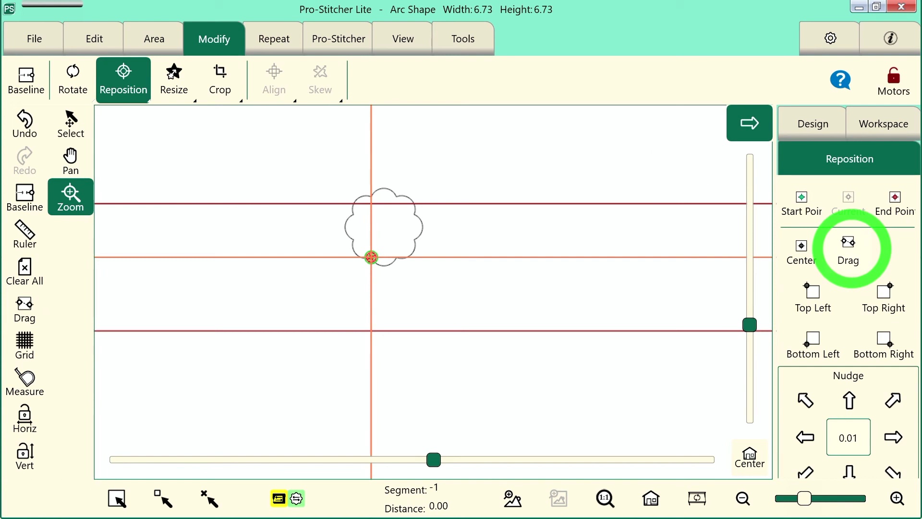
click(25, 309)
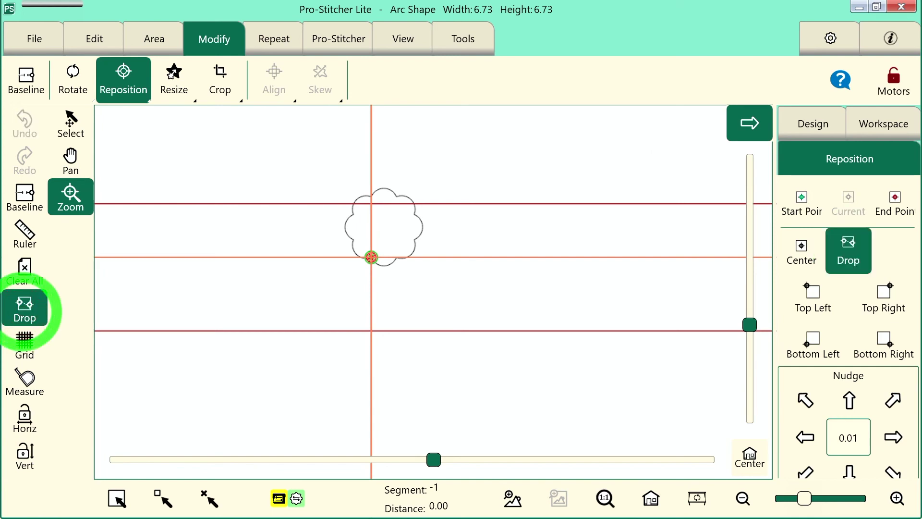
click(25, 309)
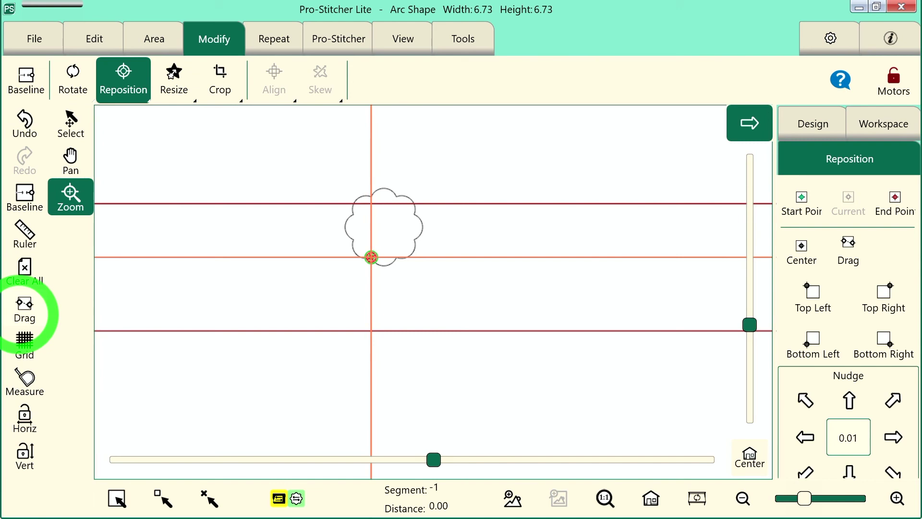
Step: Reposition the Arc Shape so its top left corner lies at the machine crosshair
click(818, 294)
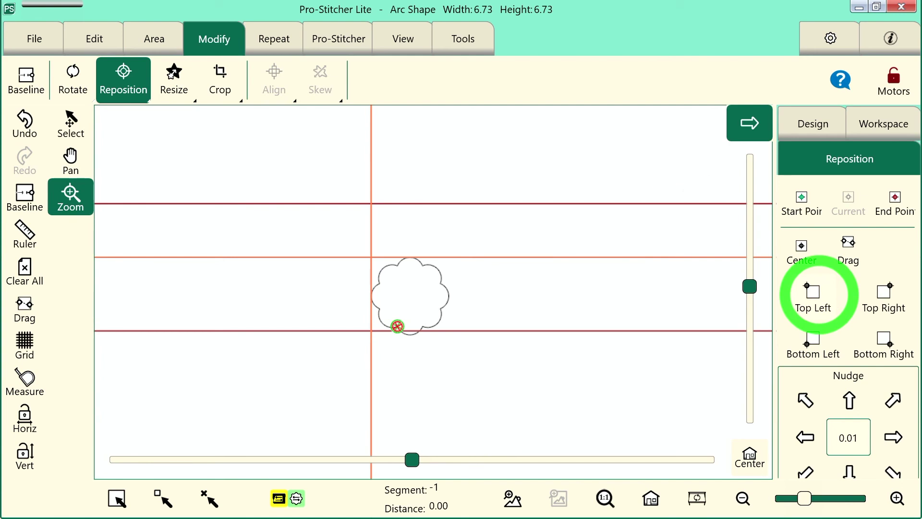
Step: Reposition the Arc Shape at the machine crosshair by its top right corner, its bottom right corner and finally its bottom left corner
click(888, 288)
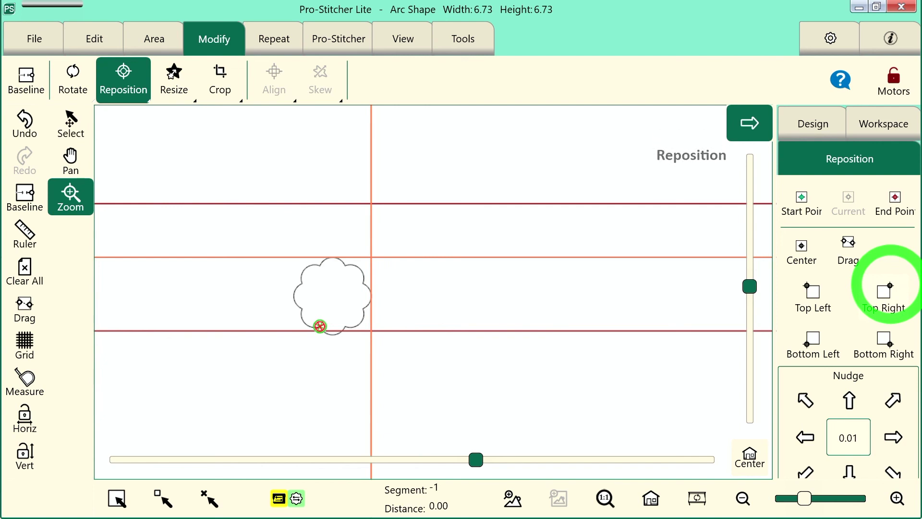
click(889, 339)
click(810, 341)
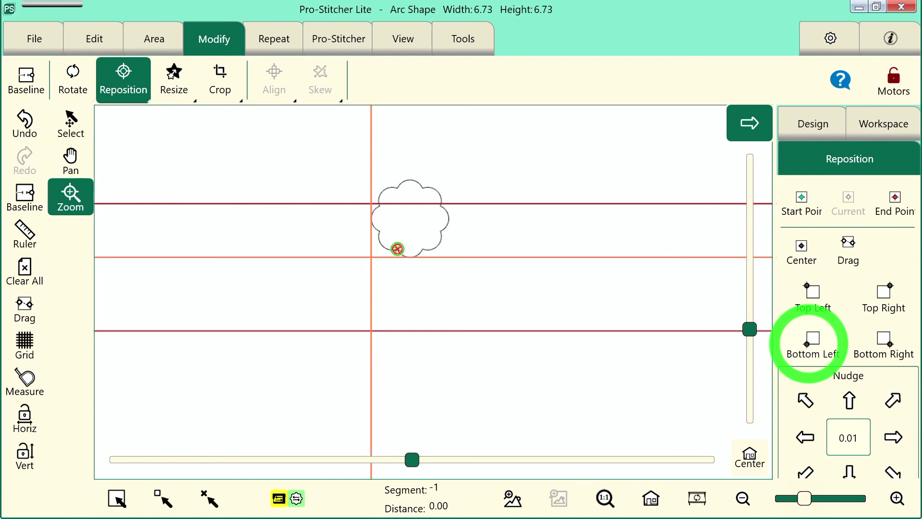
Step: Nudge the Arc Shape repeatedly downward in 0.01 increments, starting from its bottom left corner placement
click(849, 466)
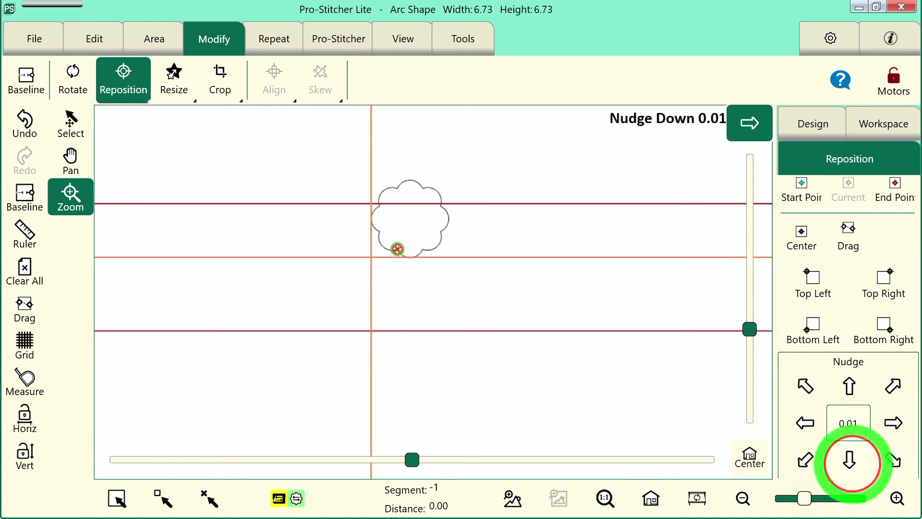
click(850, 465)
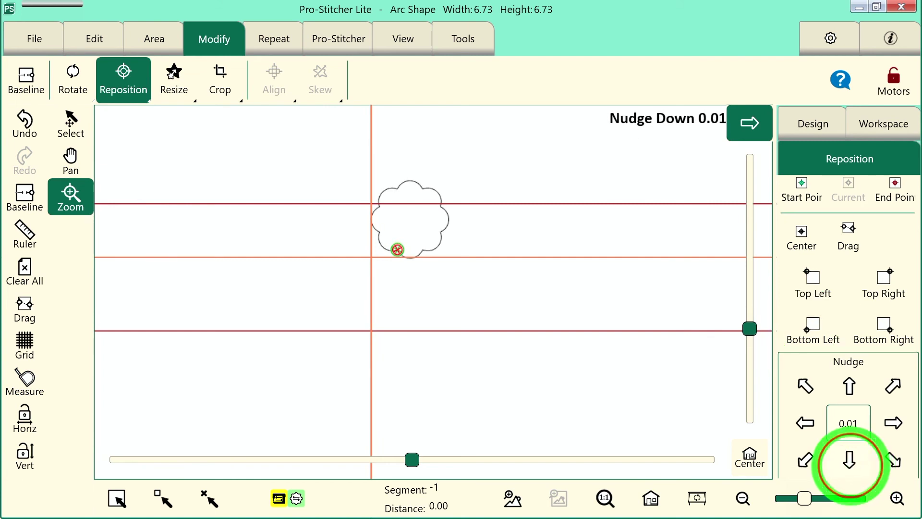
click(849, 462)
click(849, 462)
click(849, 462)
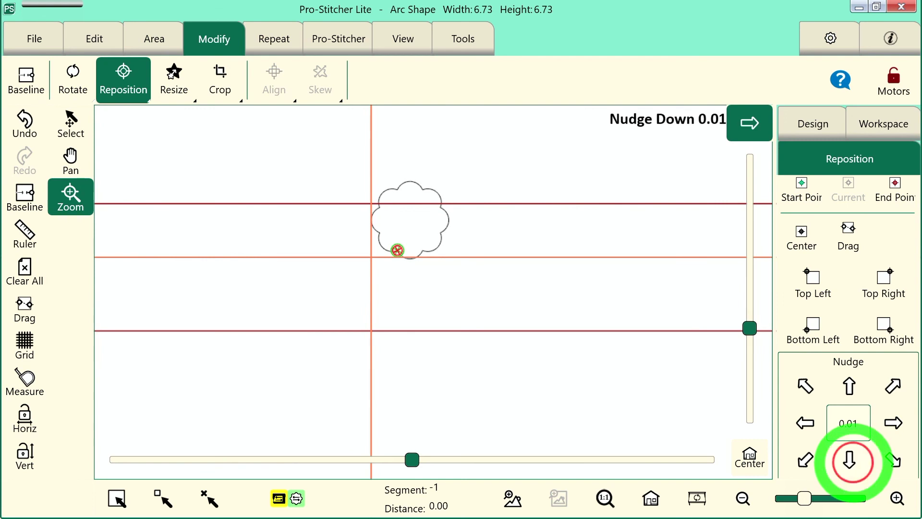
click(850, 461)
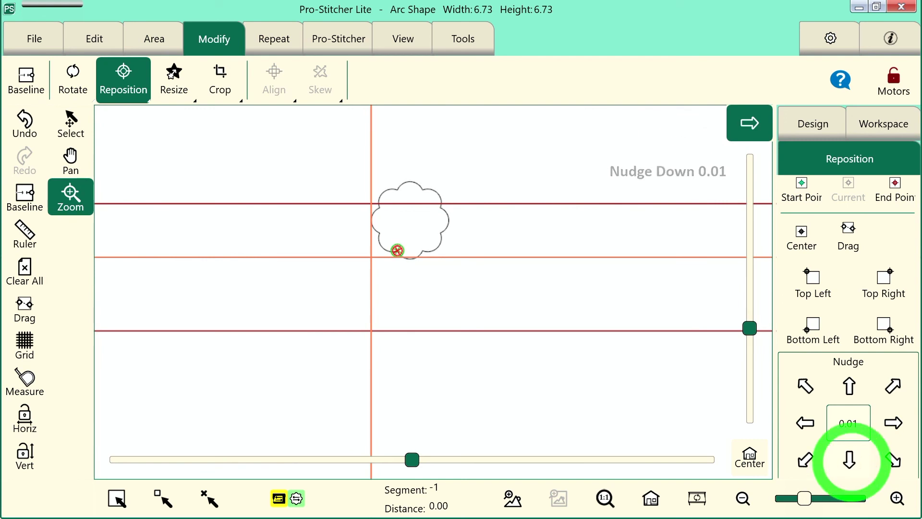
Step: Magnify the lower arcs of the Arc Shape around the crosshair and nudge the design further down in 0.01 increments
click(68, 197)
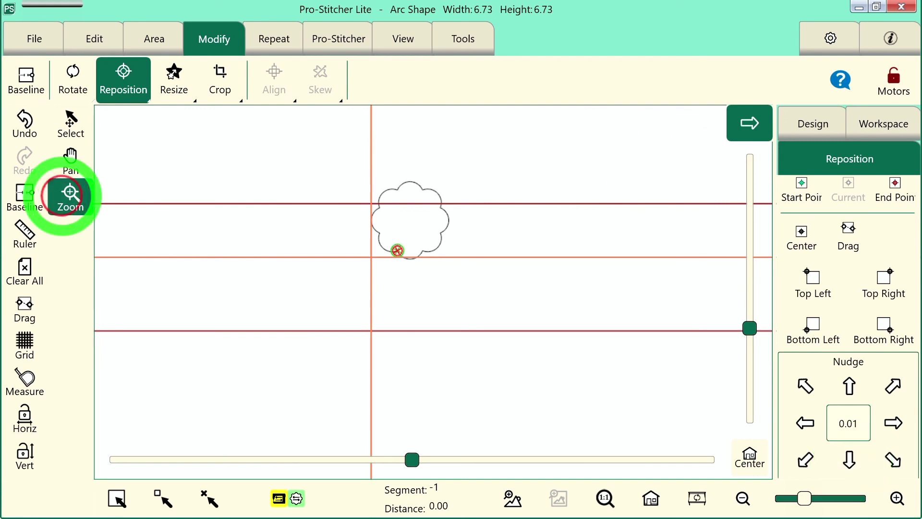
drag(384, 227, 434, 280)
click(849, 459)
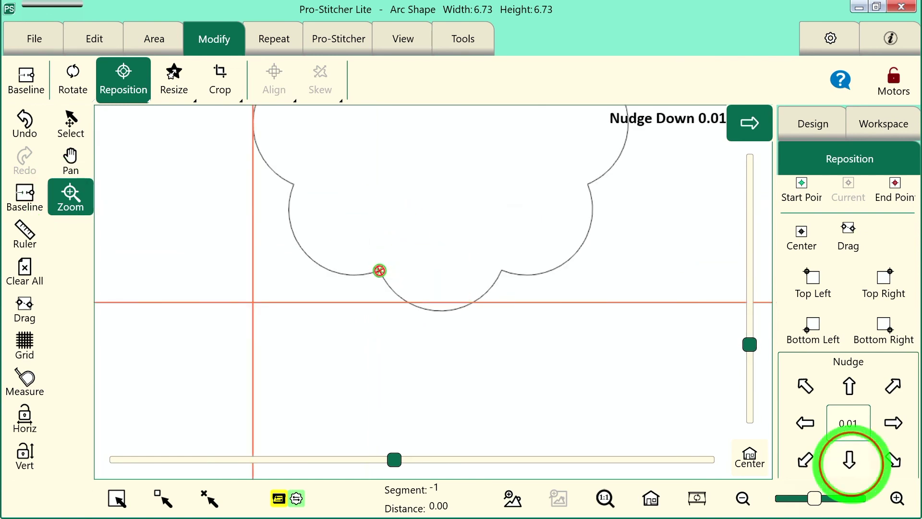
click(849, 459)
click(849, 459)
click(849, 458)
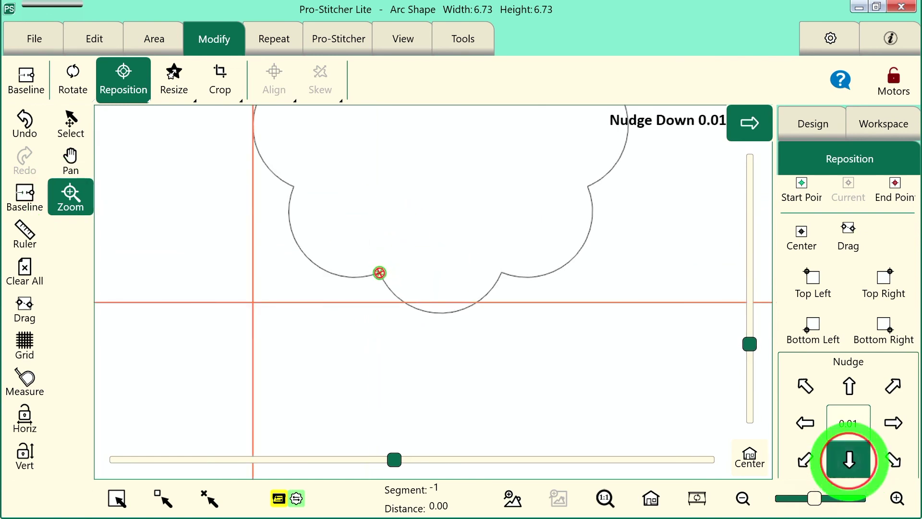
click(849, 459)
click(849, 459)
click(849, 459)
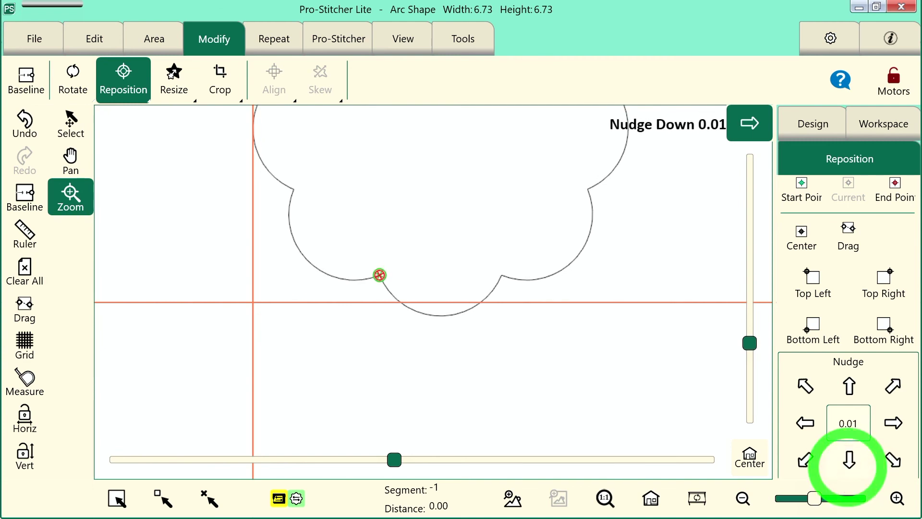